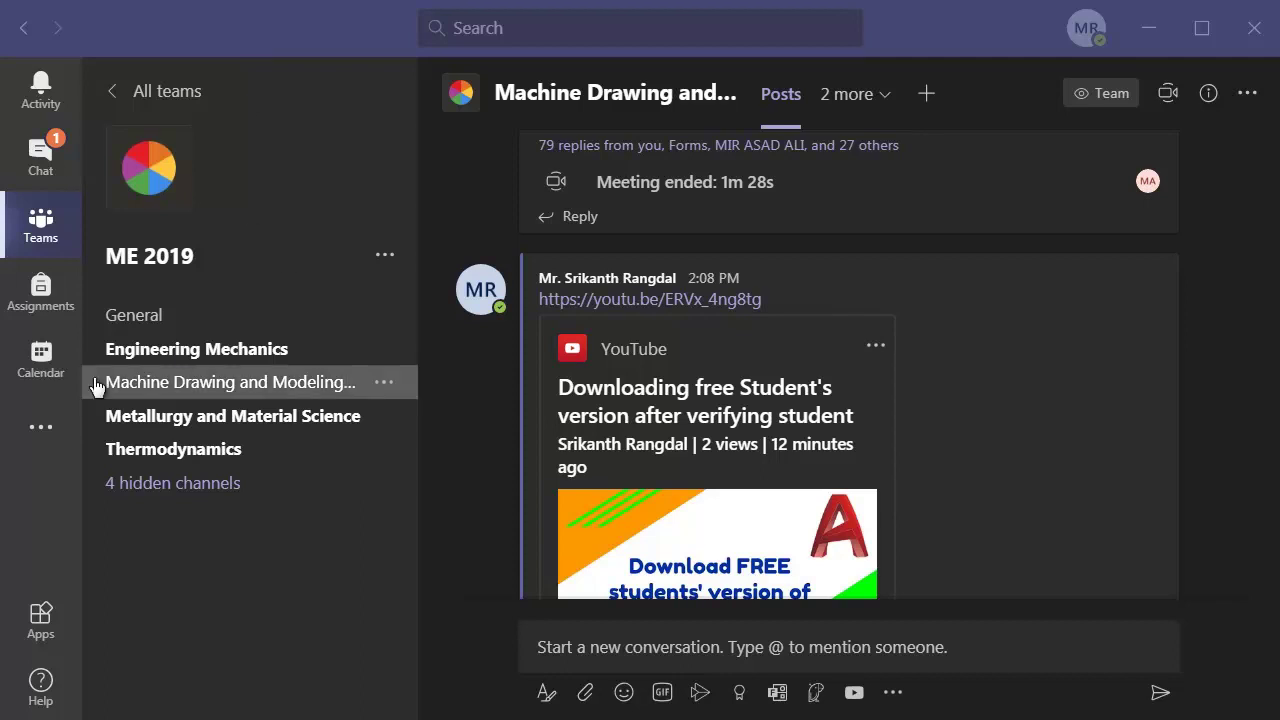
# - Show the Calendar week of August 23–29, 2020, scrolled up to the 9–10 AM rows
pyautogui.click(41, 358)
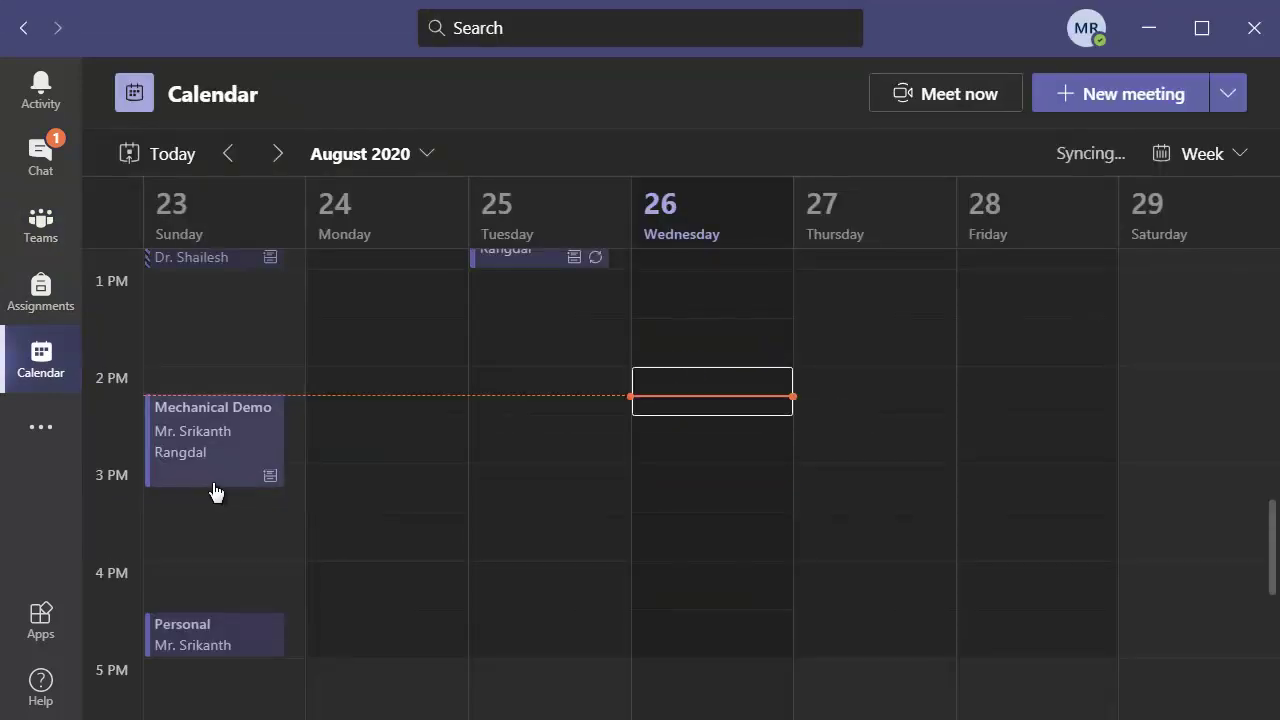
pyautogui.scroll(2, 432, 494)
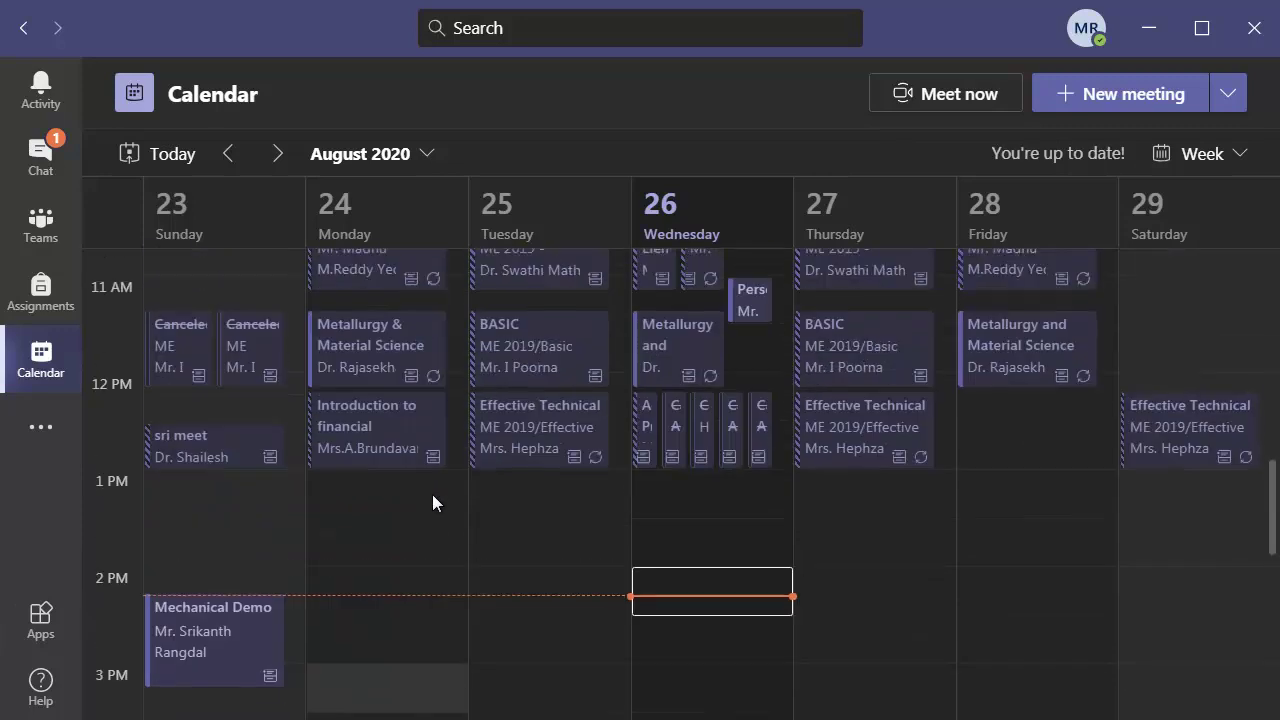
pyautogui.scroll(1, 882, 556)
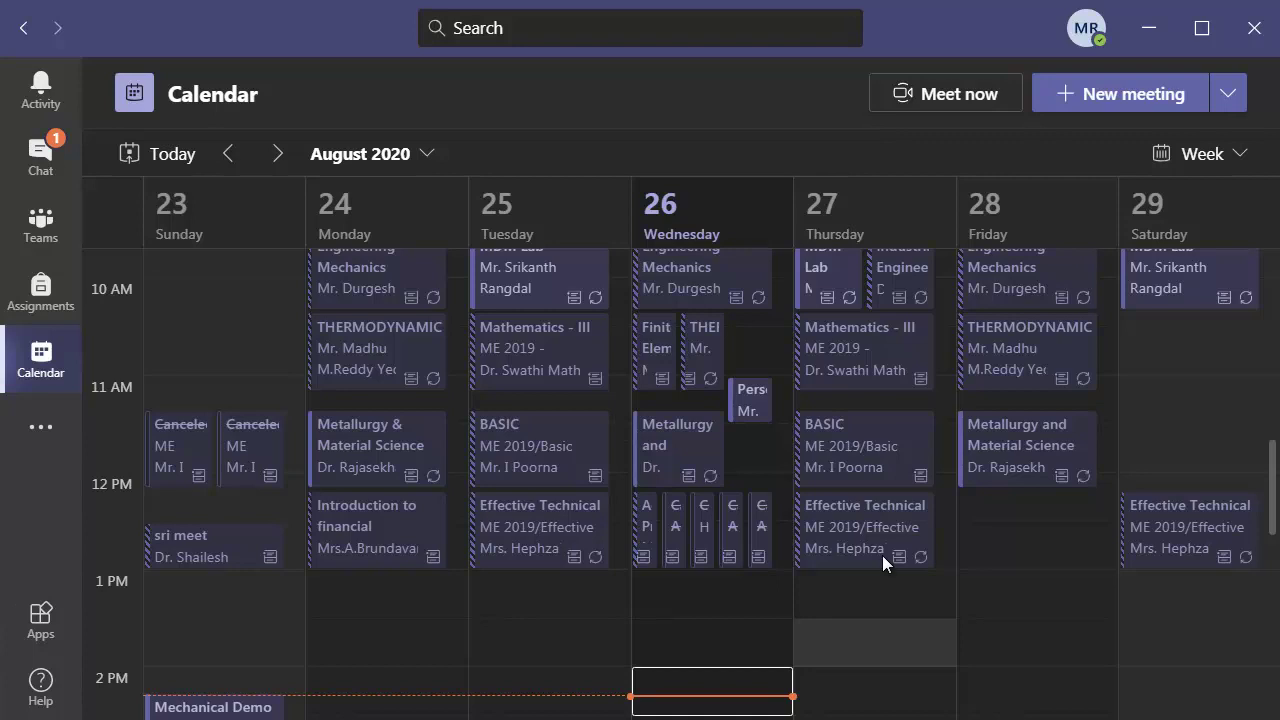
pyautogui.scroll(2, 882, 555)
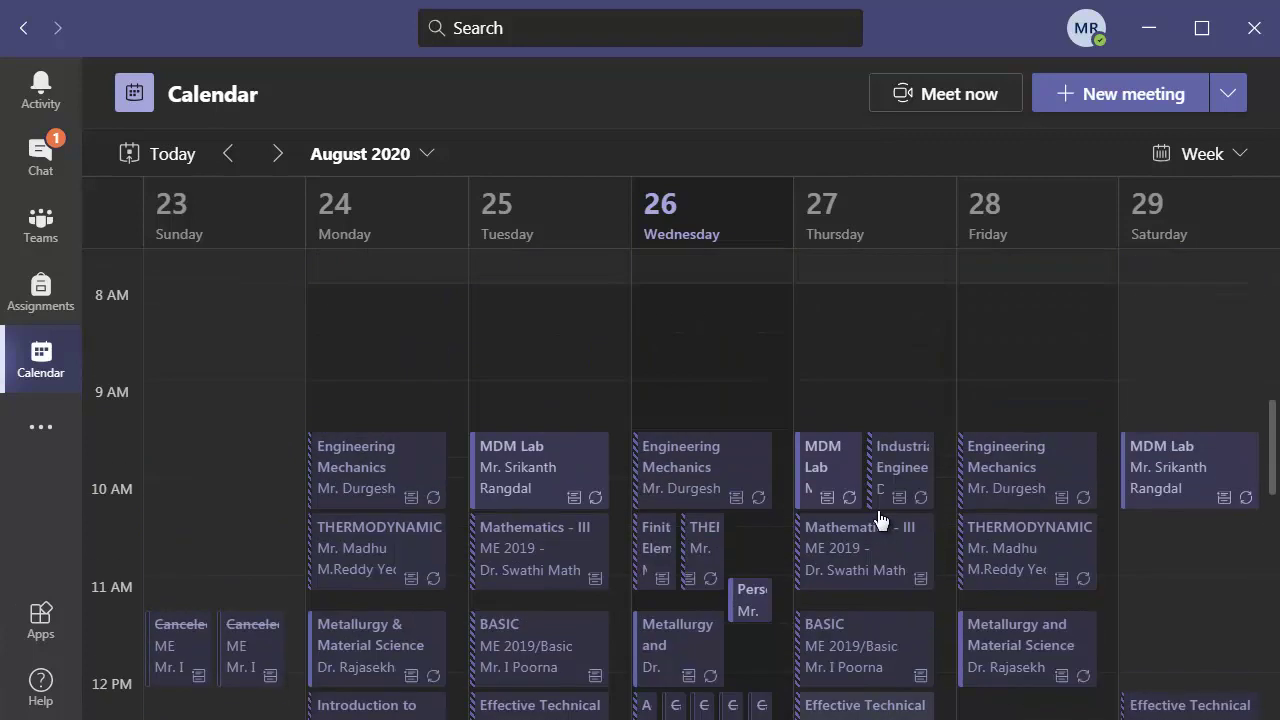
# - Open the Thursday 9:30 AM MDM Lab event and join it with camera off, microphone on
pyautogui.doubleClick(833, 464)
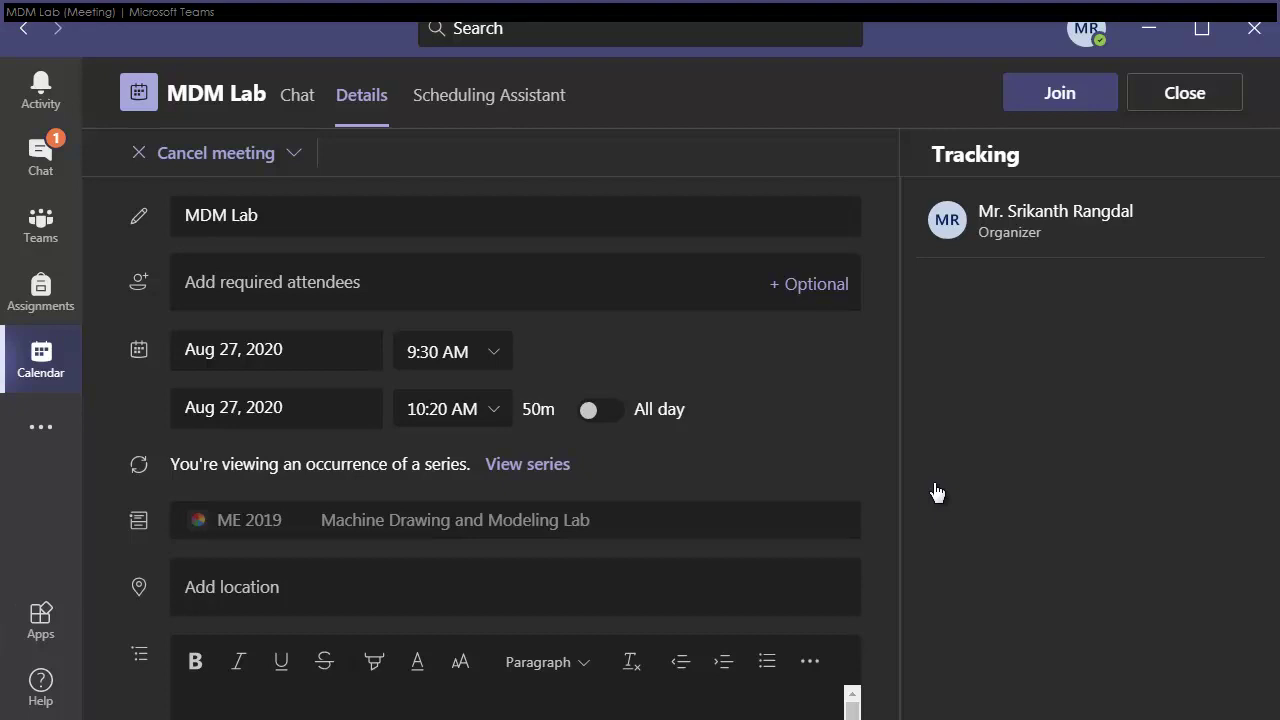
pyautogui.click(1060, 93)
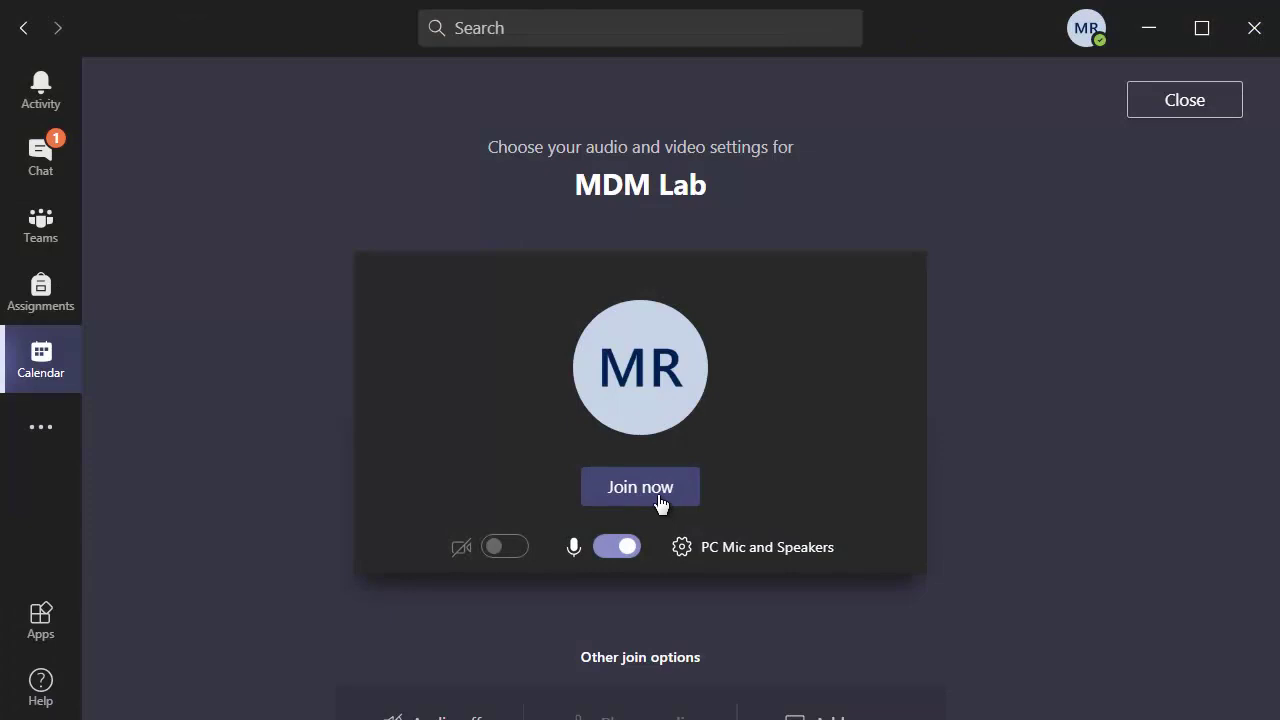
pyautogui.click(660, 500)
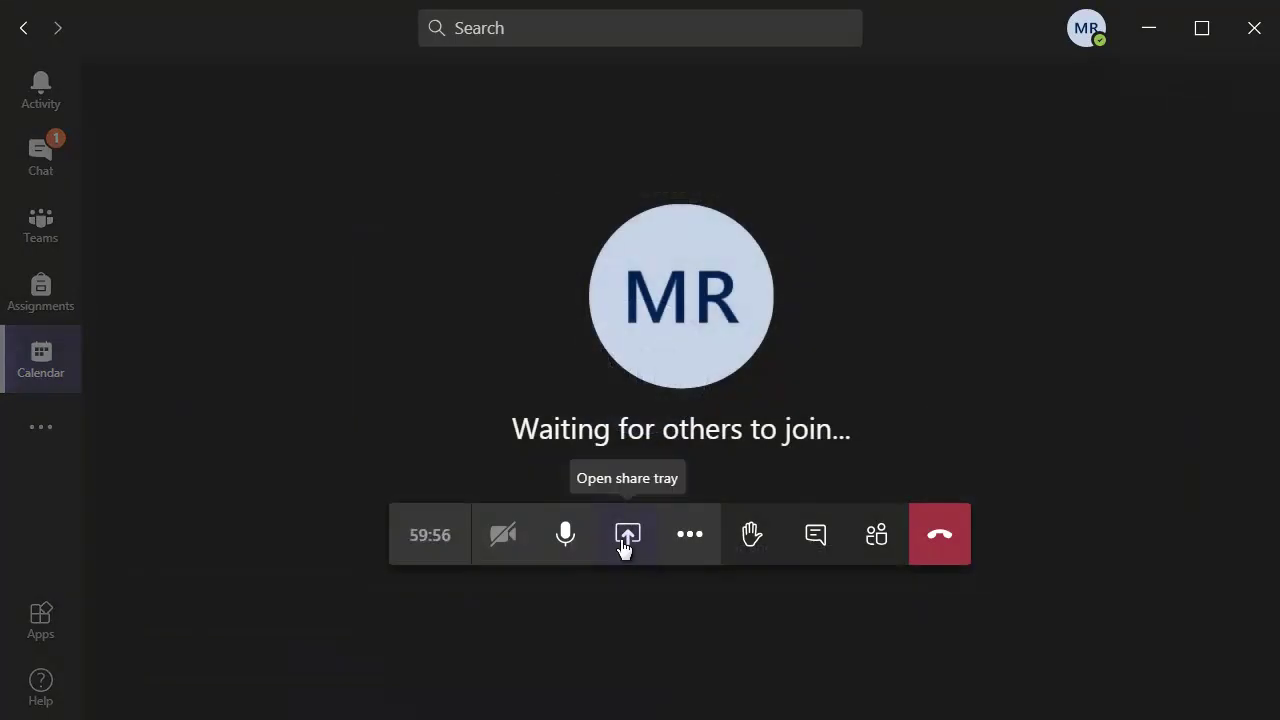
# - Start recording the MDM Lab meeting from the More actions menu
pyautogui.click(697, 551)
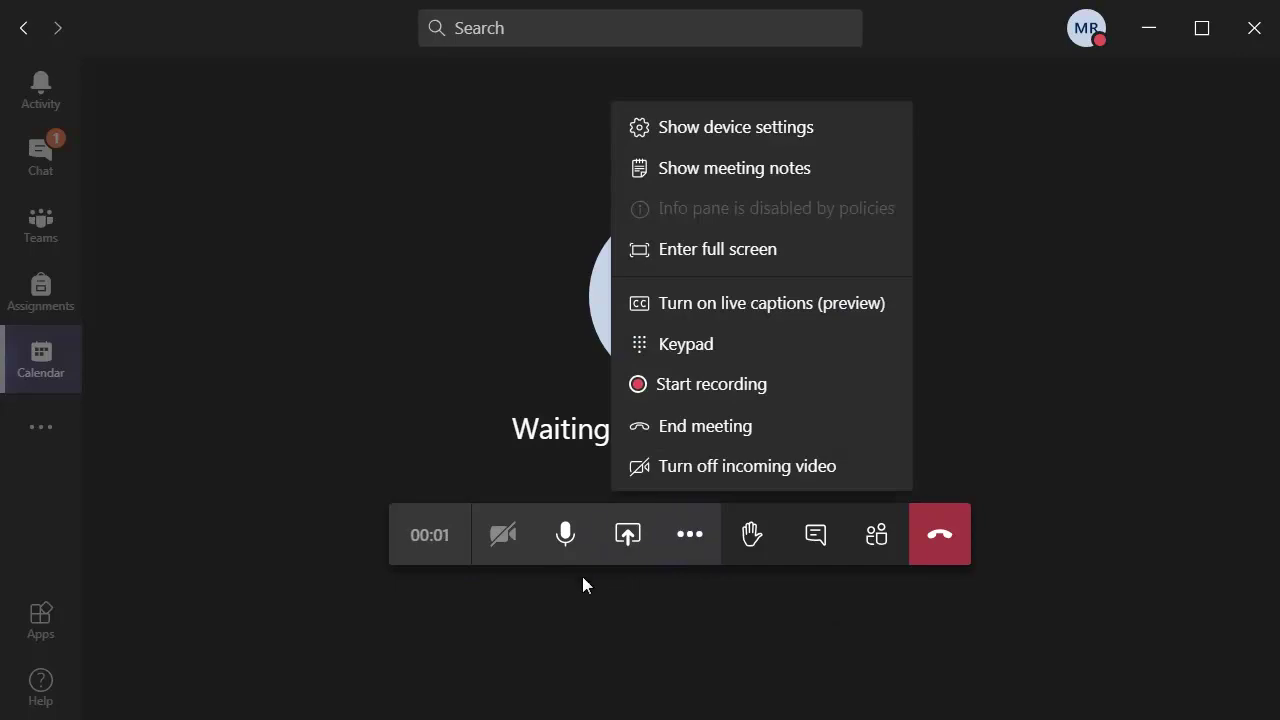
pyautogui.click(577, 606)
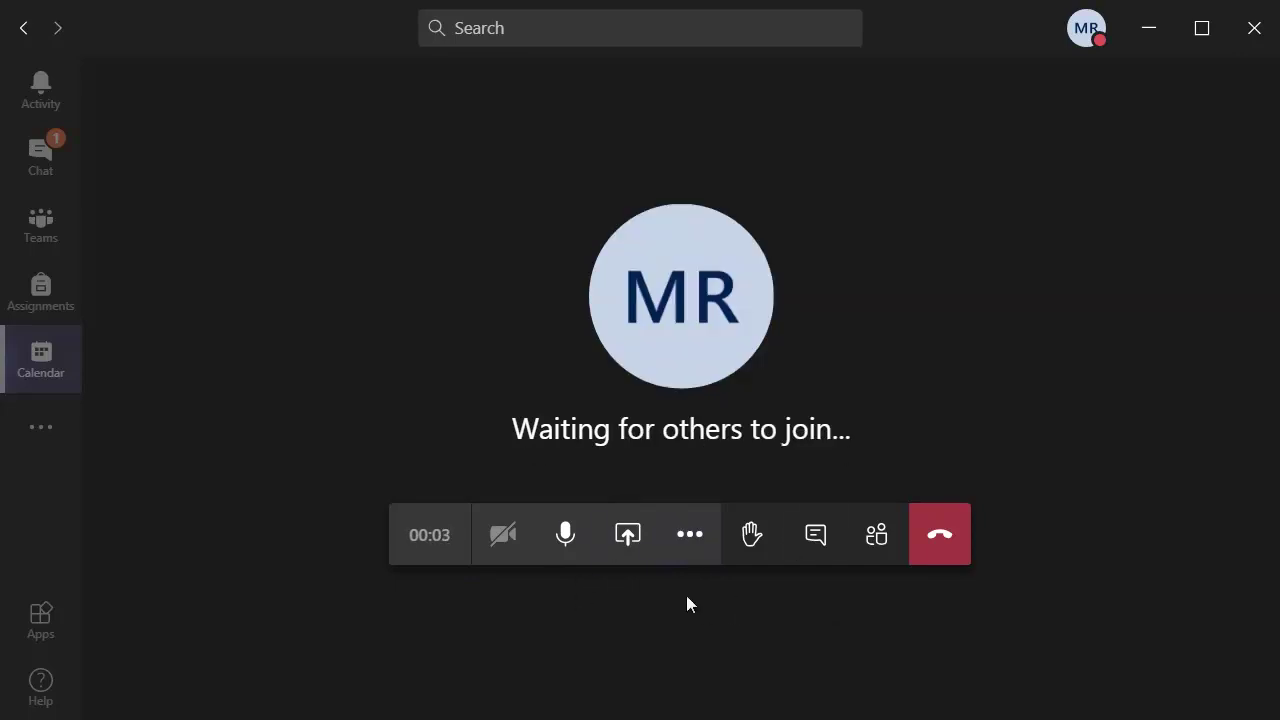
pyautogui.click(697, 553)
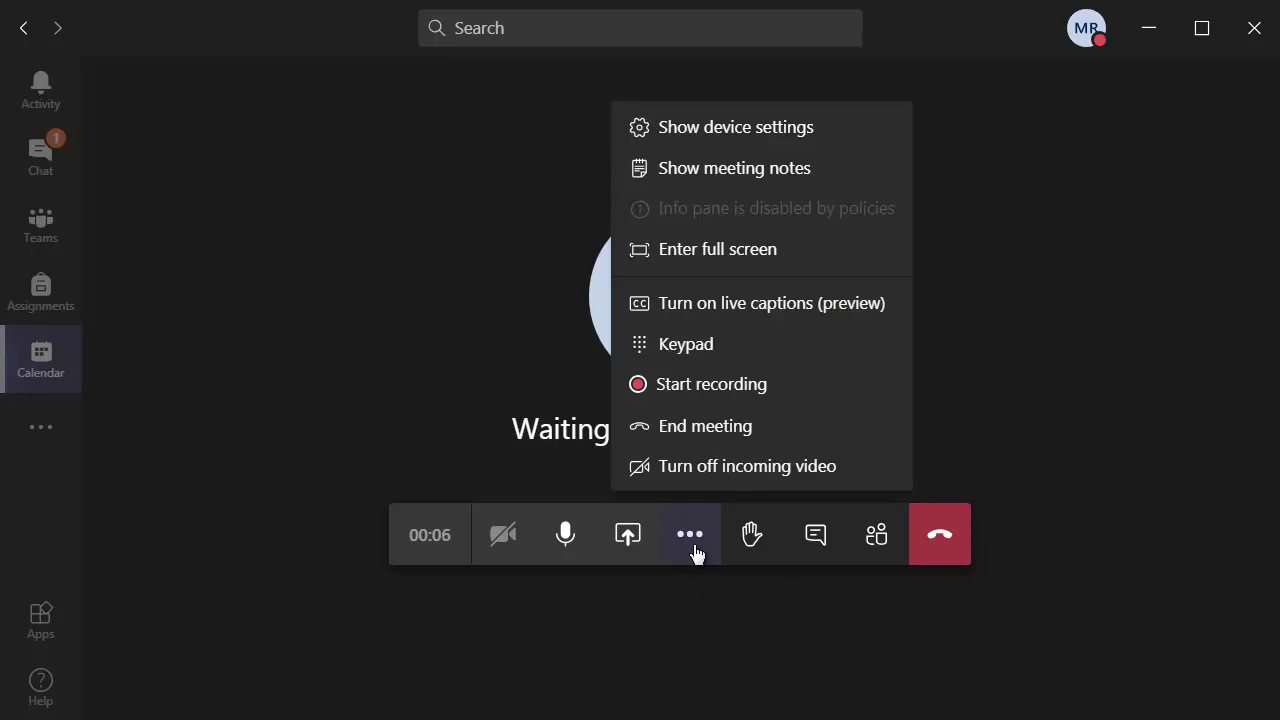
pyautogui.click(690, 390)
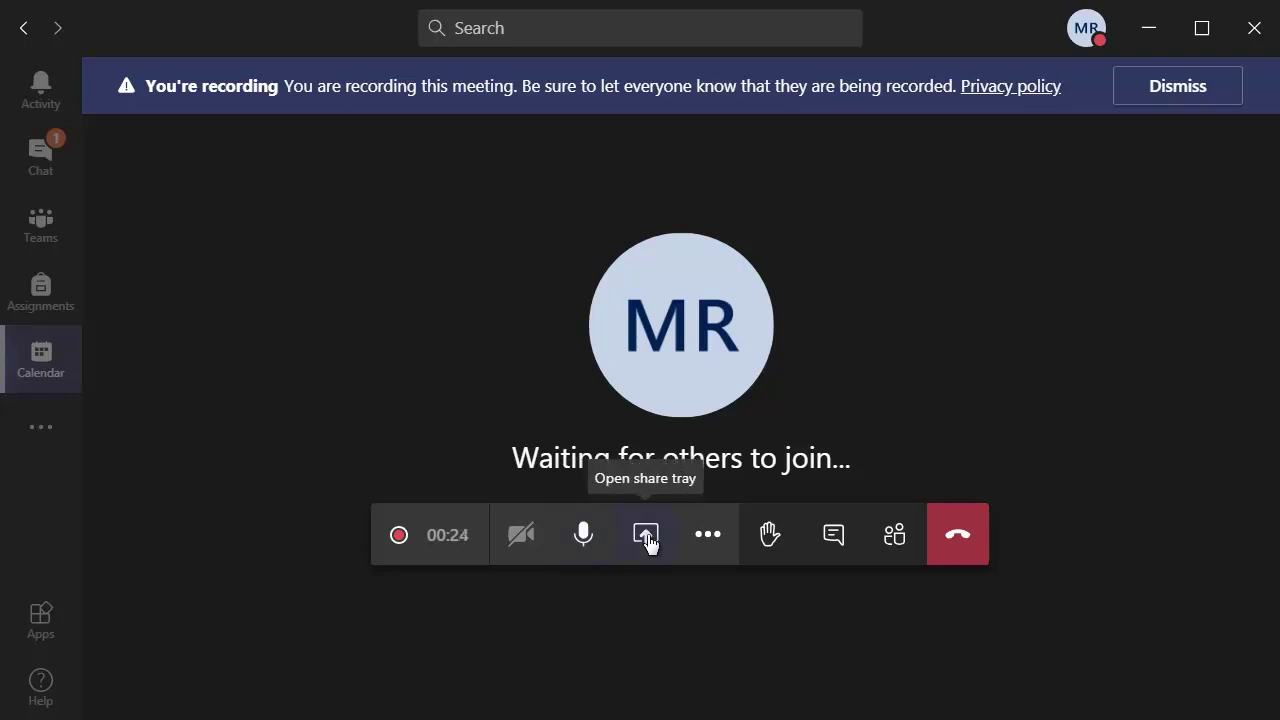
# - Show the People panel listing the organizer and five suggested invitees
pyautogui.click(707, 536)
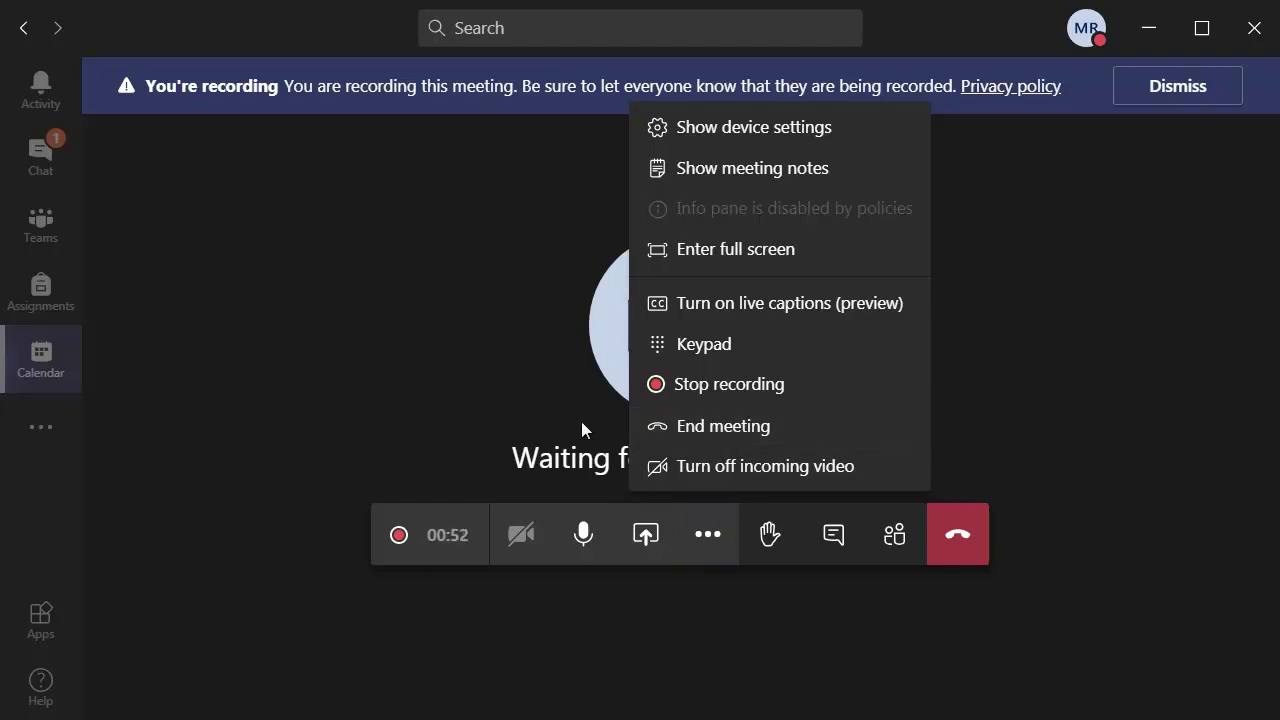
pyautogui.click(430, 327)
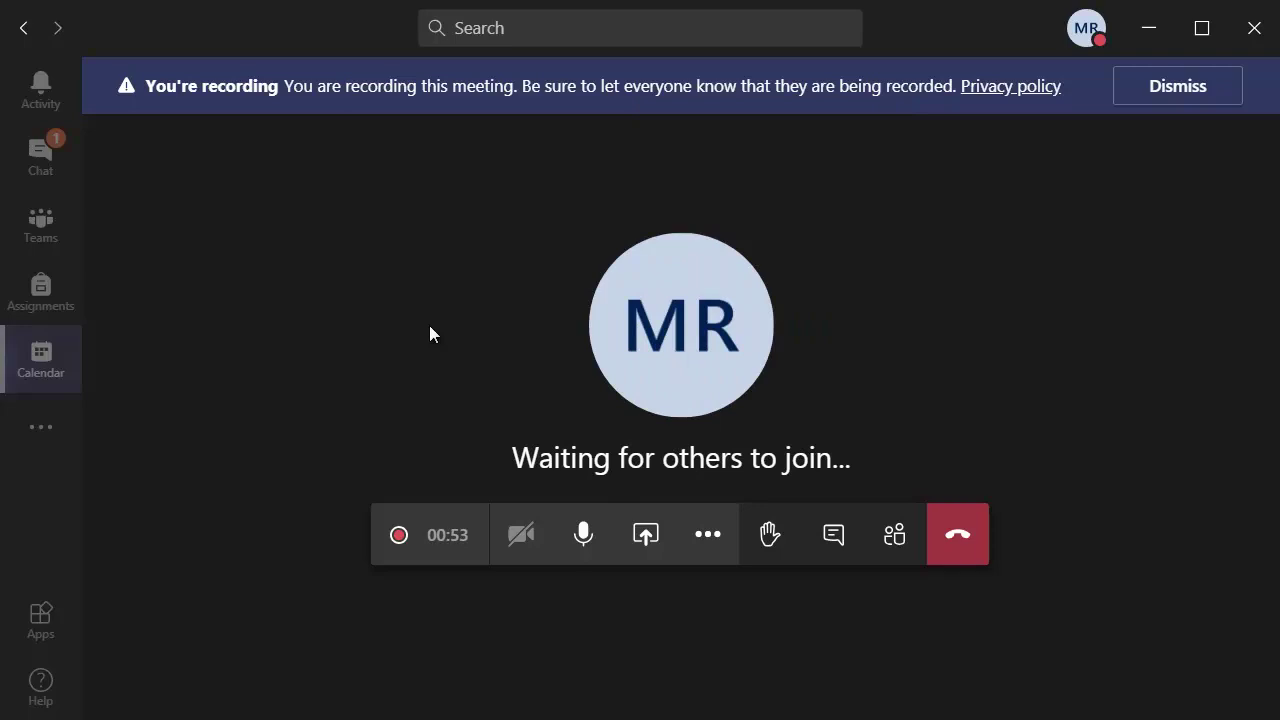
pyautogui.click(708, 536)
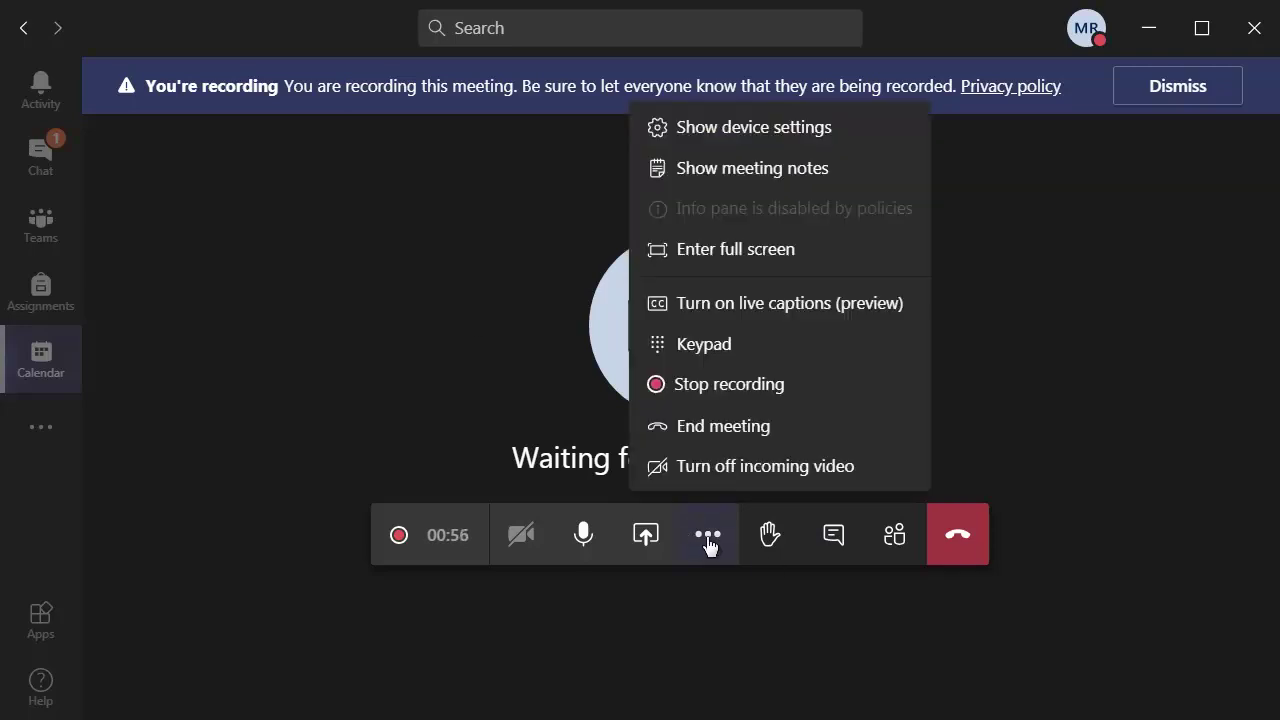
pyautogui.click(511, 356)
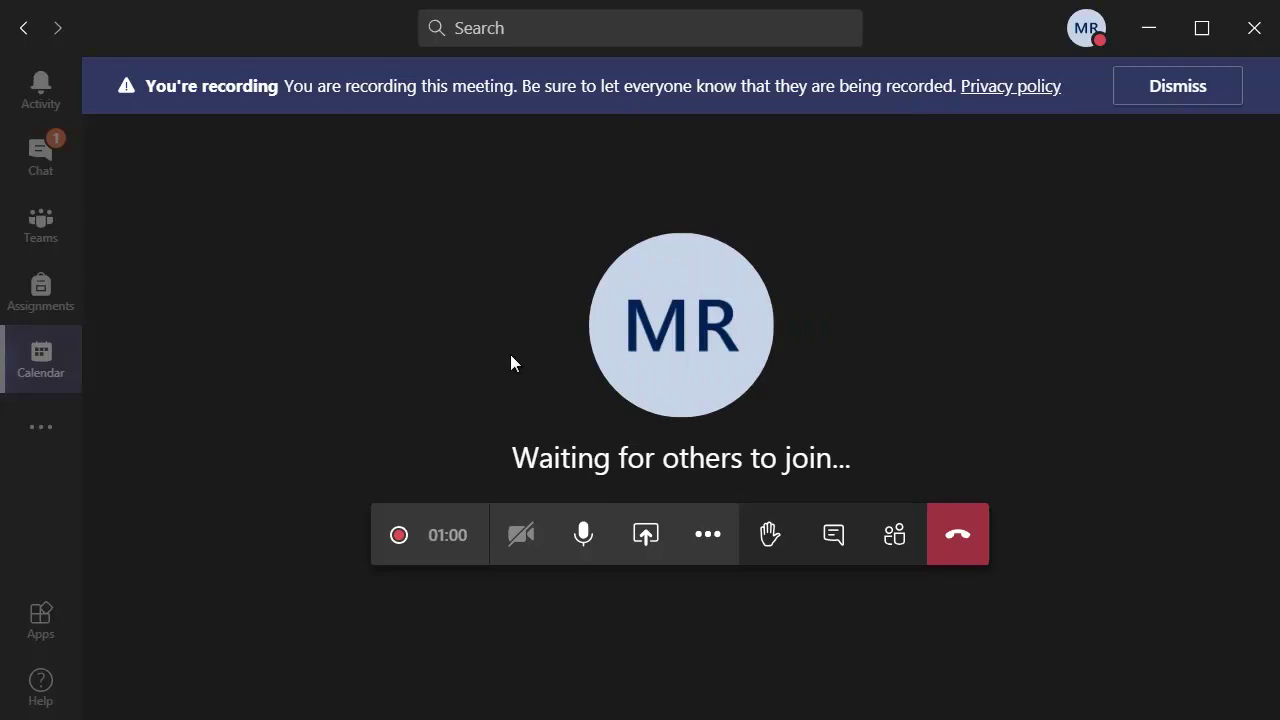
pyautogui.click(717, 536)
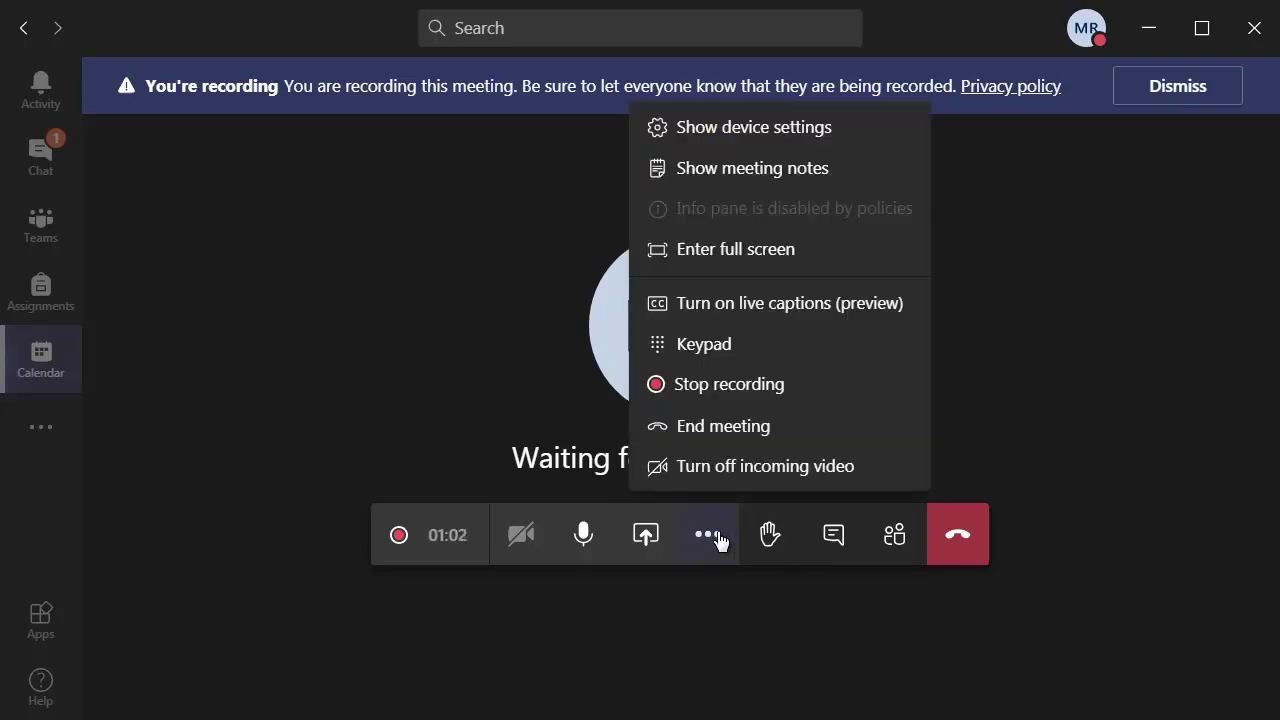
pyautogui.click(484, 357)
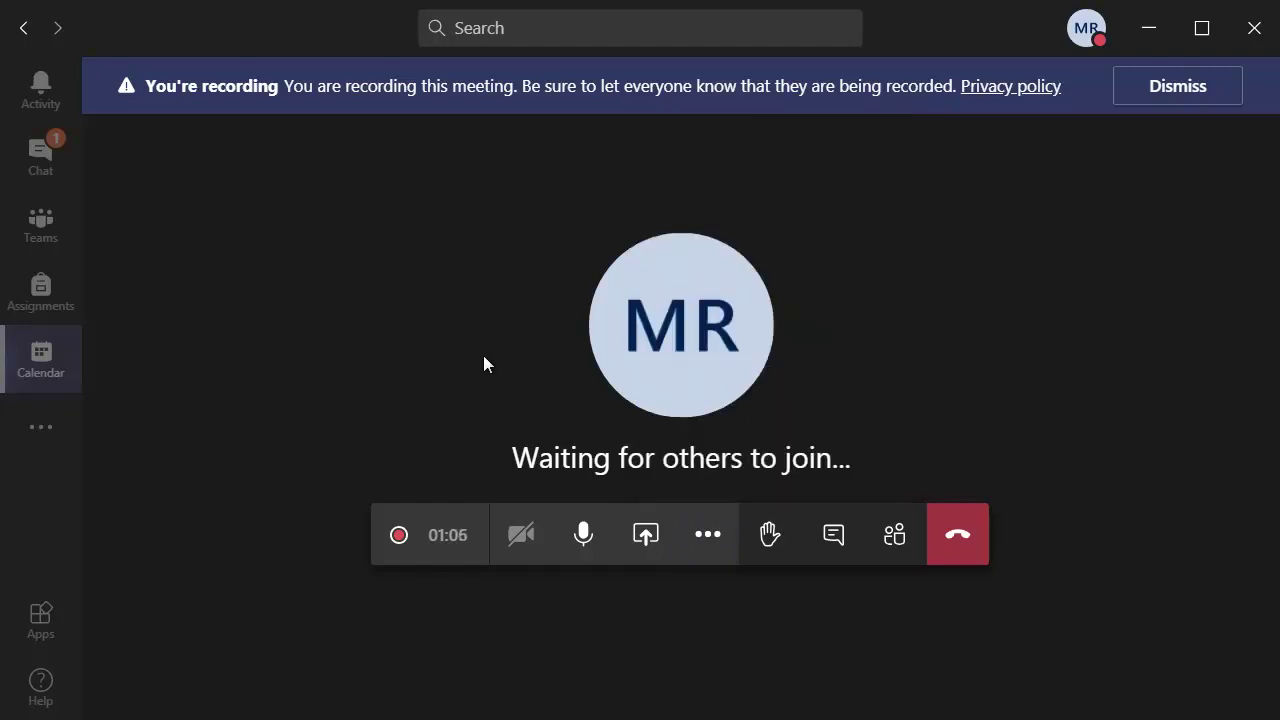
pyautogui.click(892, 533)
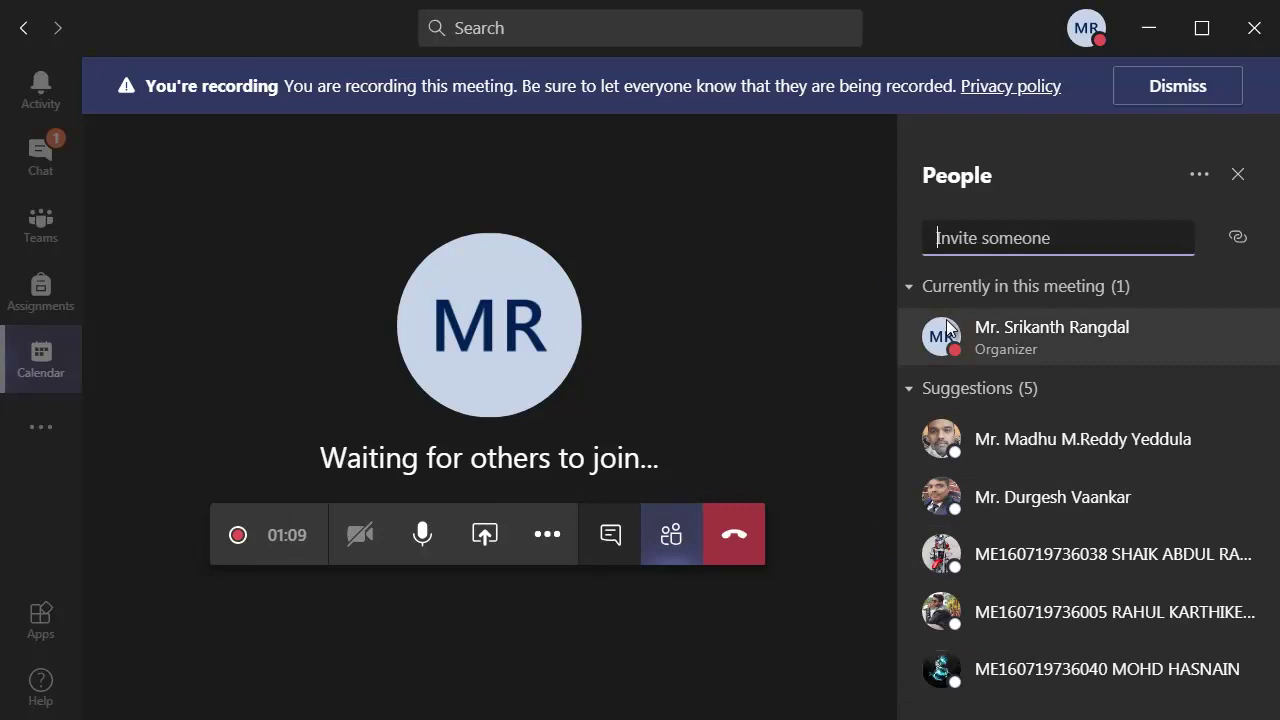
# - Open the MDM Lab meeting options page in the browser through Manage permissions
pyautogui.click(1201, 176)
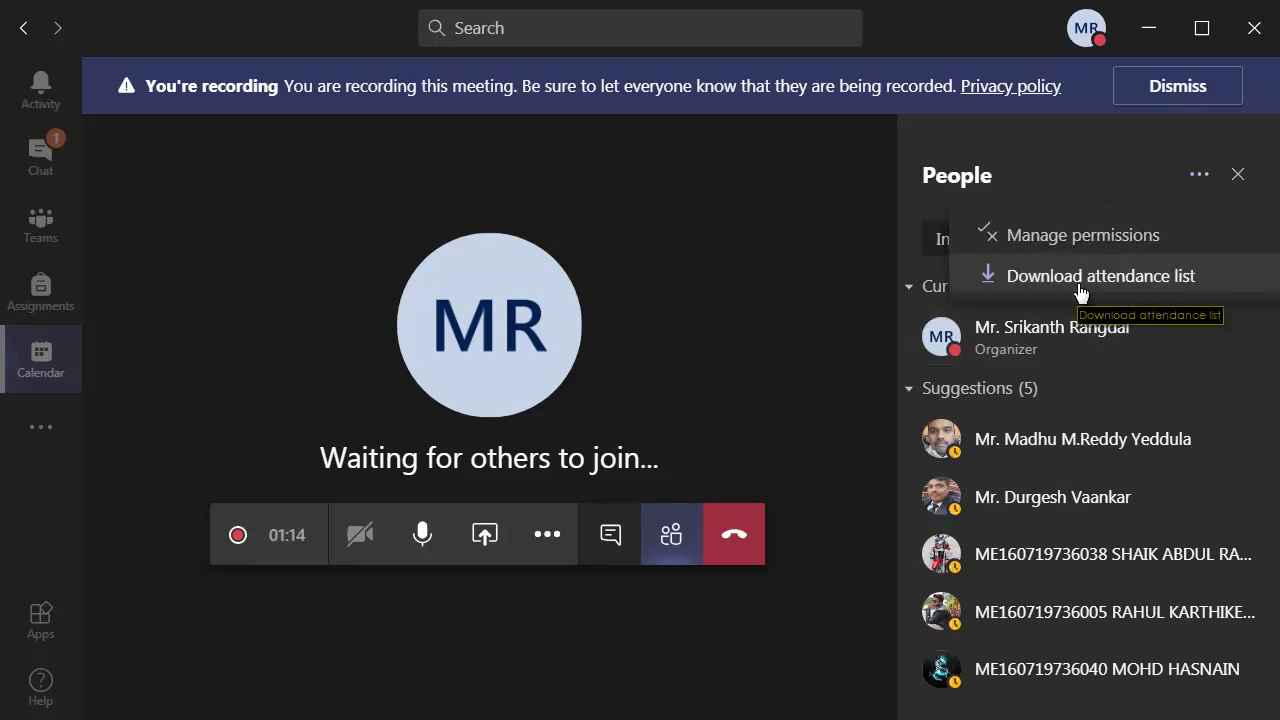
pyautogui.click(1078, 250)
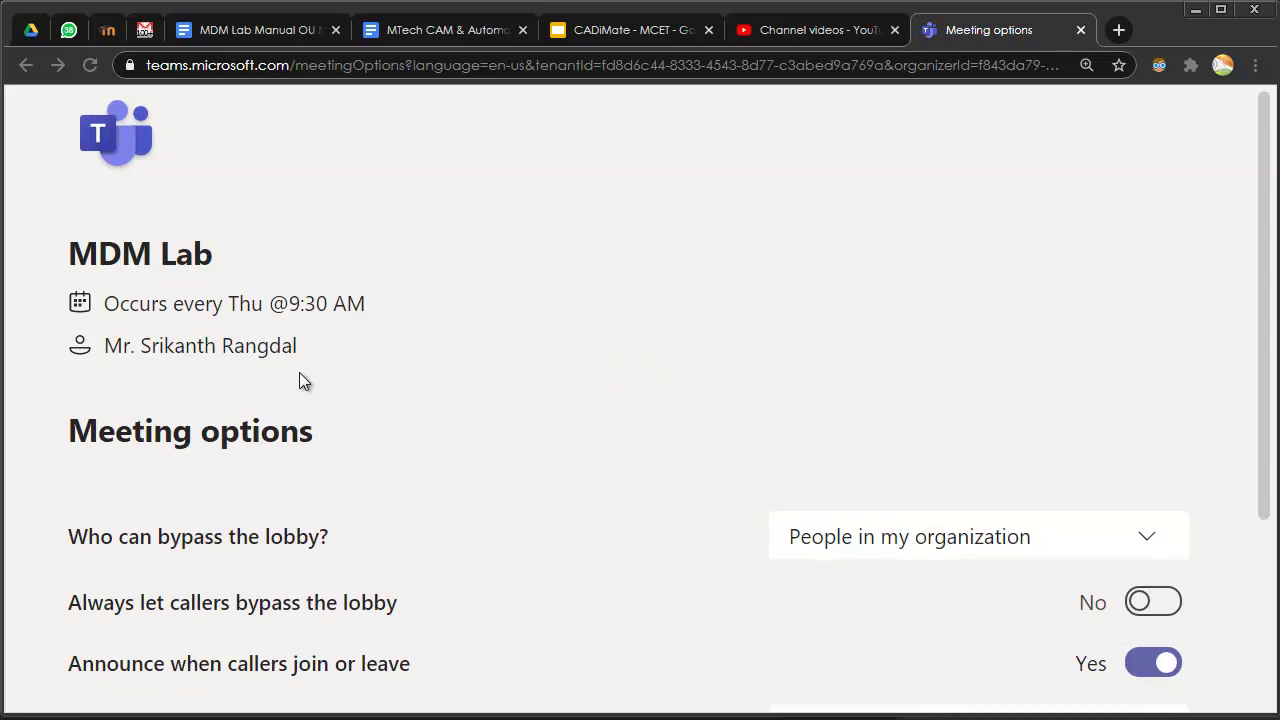
# - Set 'Who can bypass the lobby?' to Only me and save the meeting options
pyautogui.moveTo(1257, 246); pyautogui.dragTo(1257, 445)
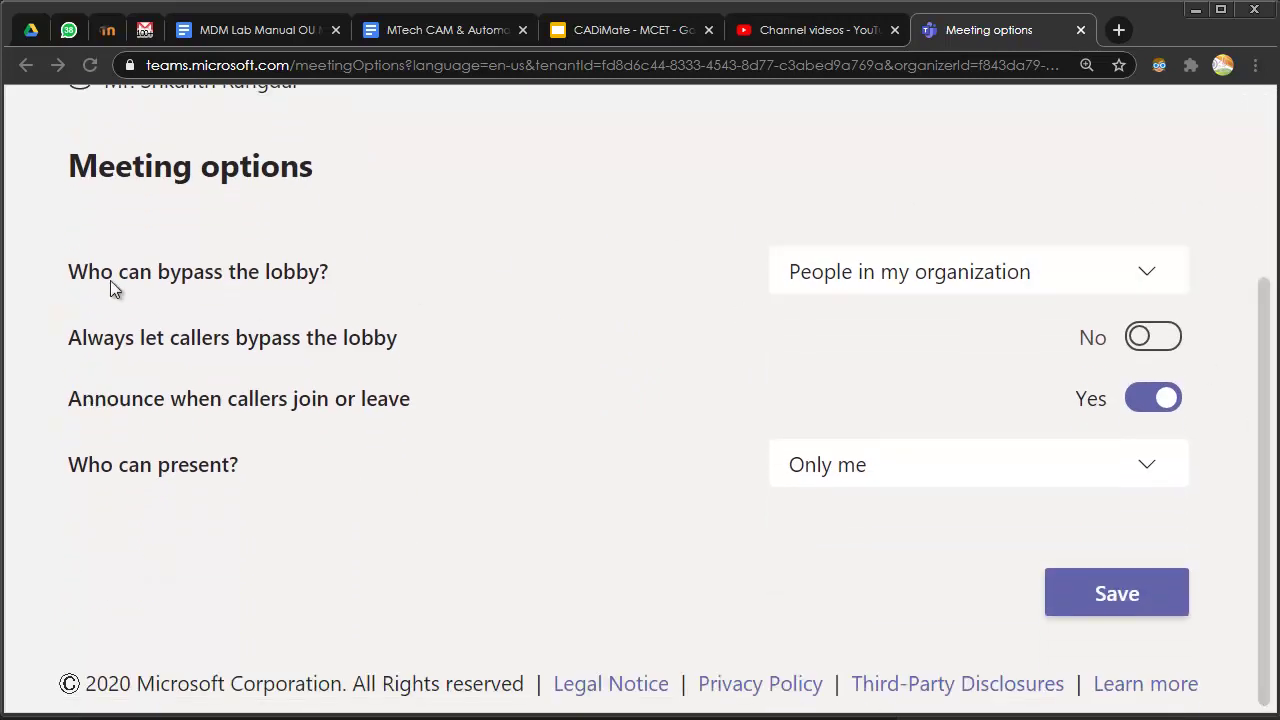
pyautogui.click(948, 268)
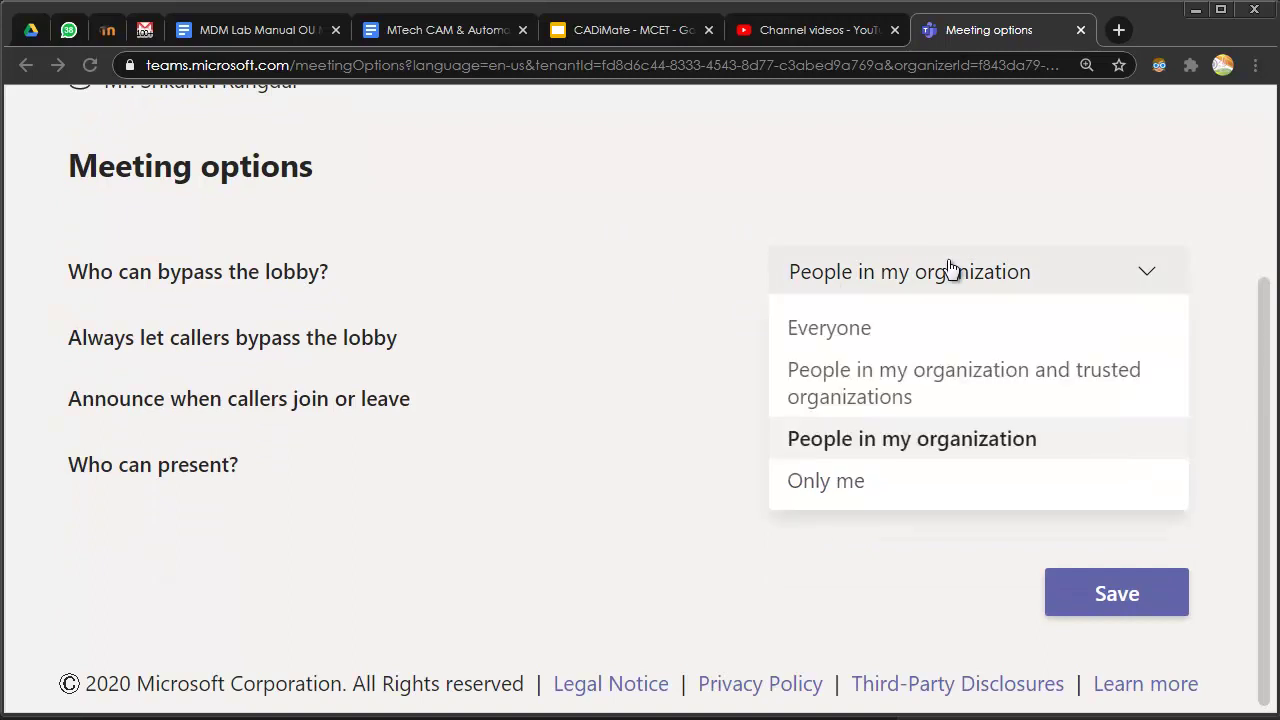
pyautogui.click(948, 268)
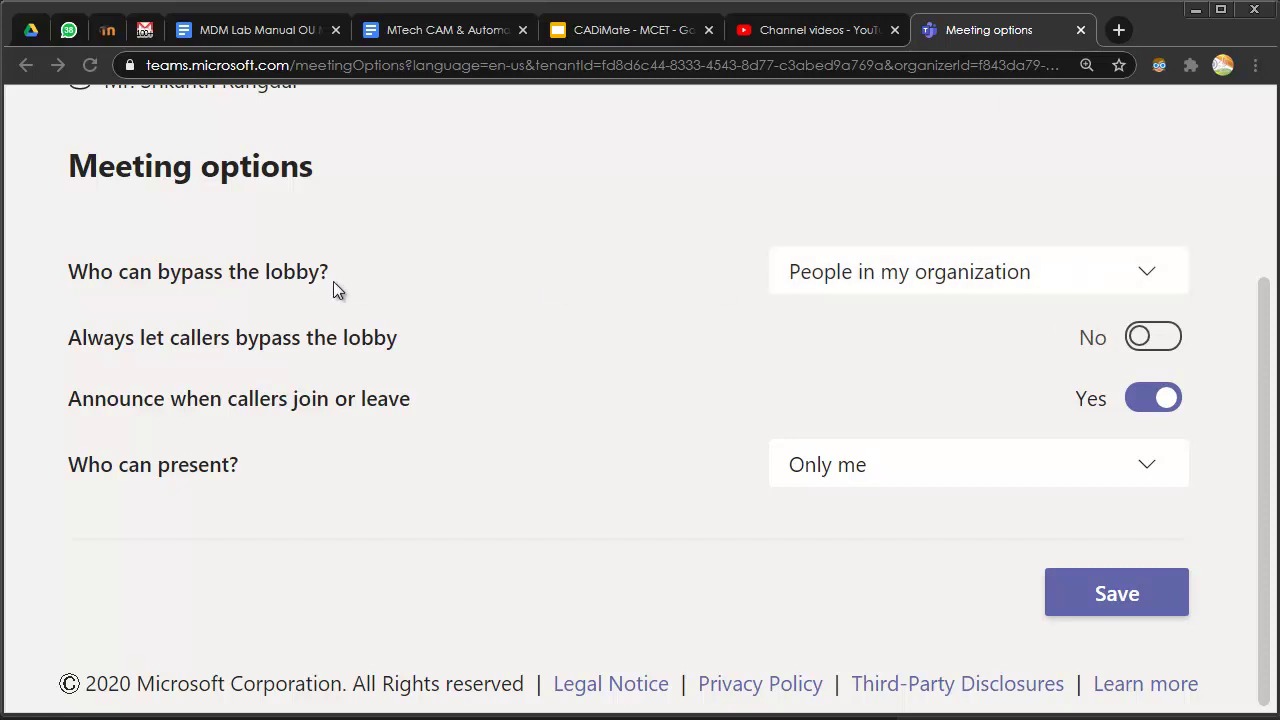
pyautogui.click(869, 277)
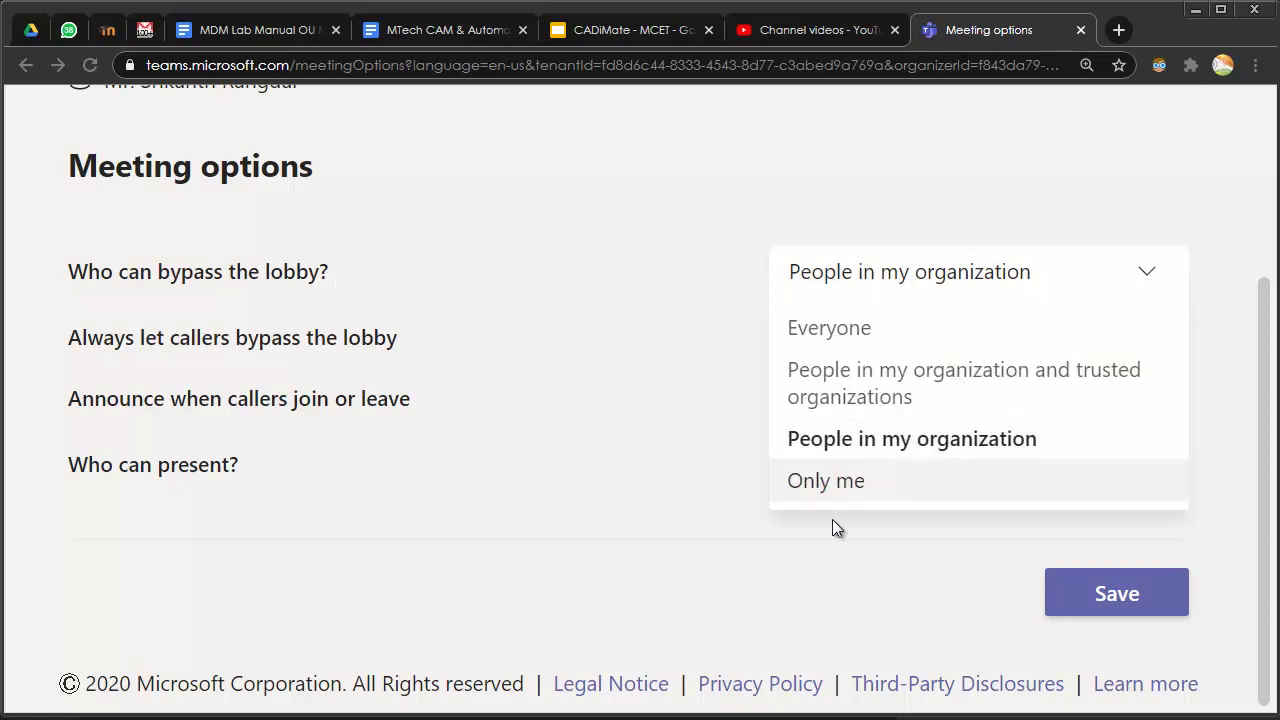
pyautogui.click(846, 481)
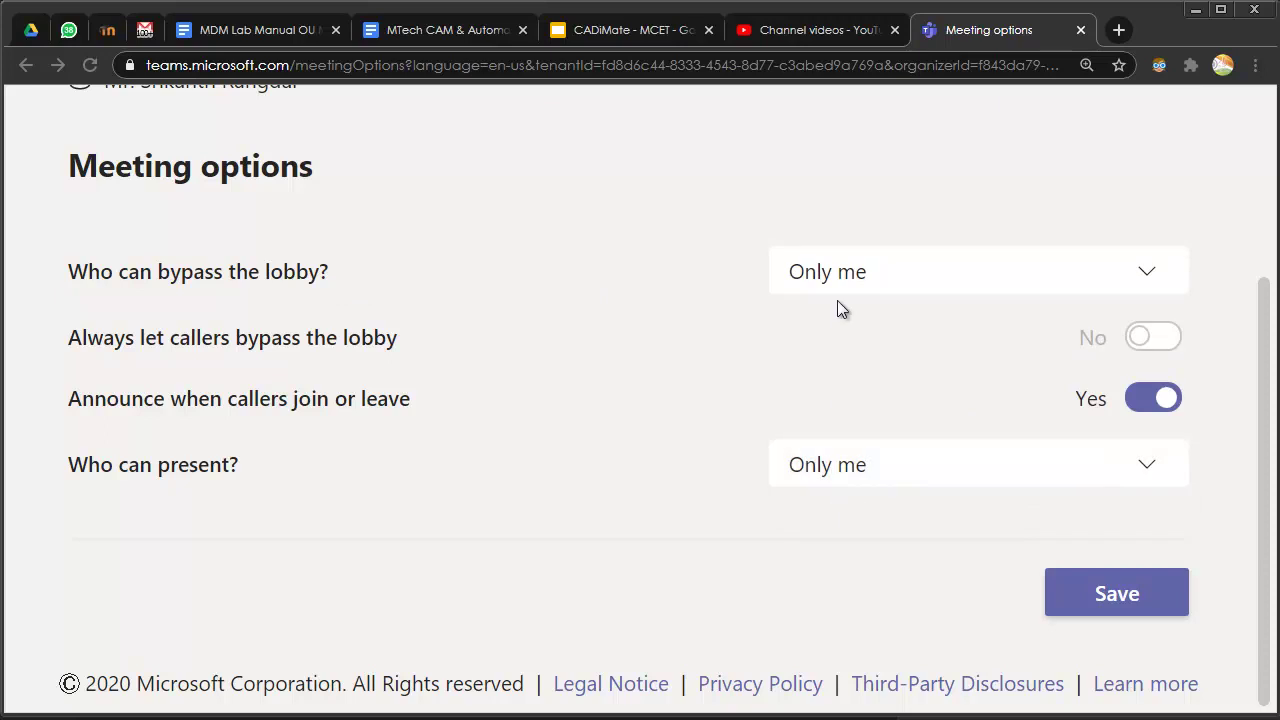
pyautogui.click(1117, 596)
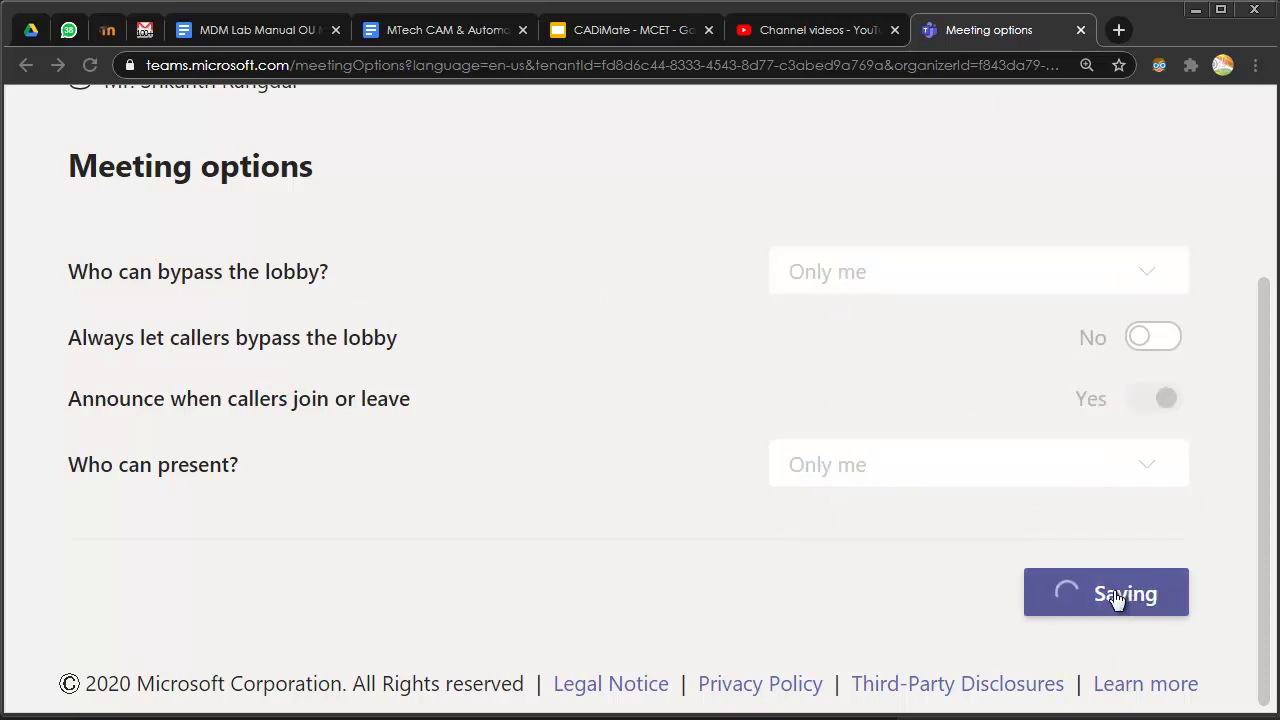
# - Minimize the browser and end the MDM Lab meeting for everyone, confirming with End
pyautogui.click(1195, 10)
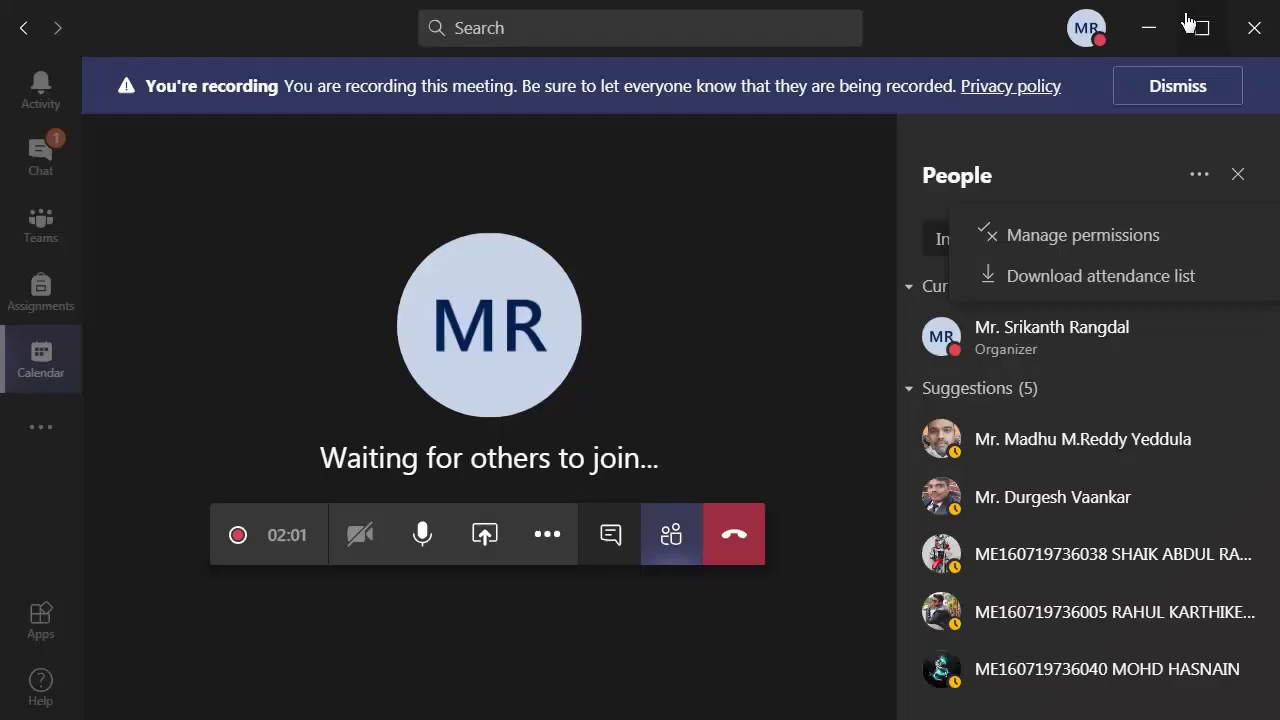
pyautogui.click(547, 545)
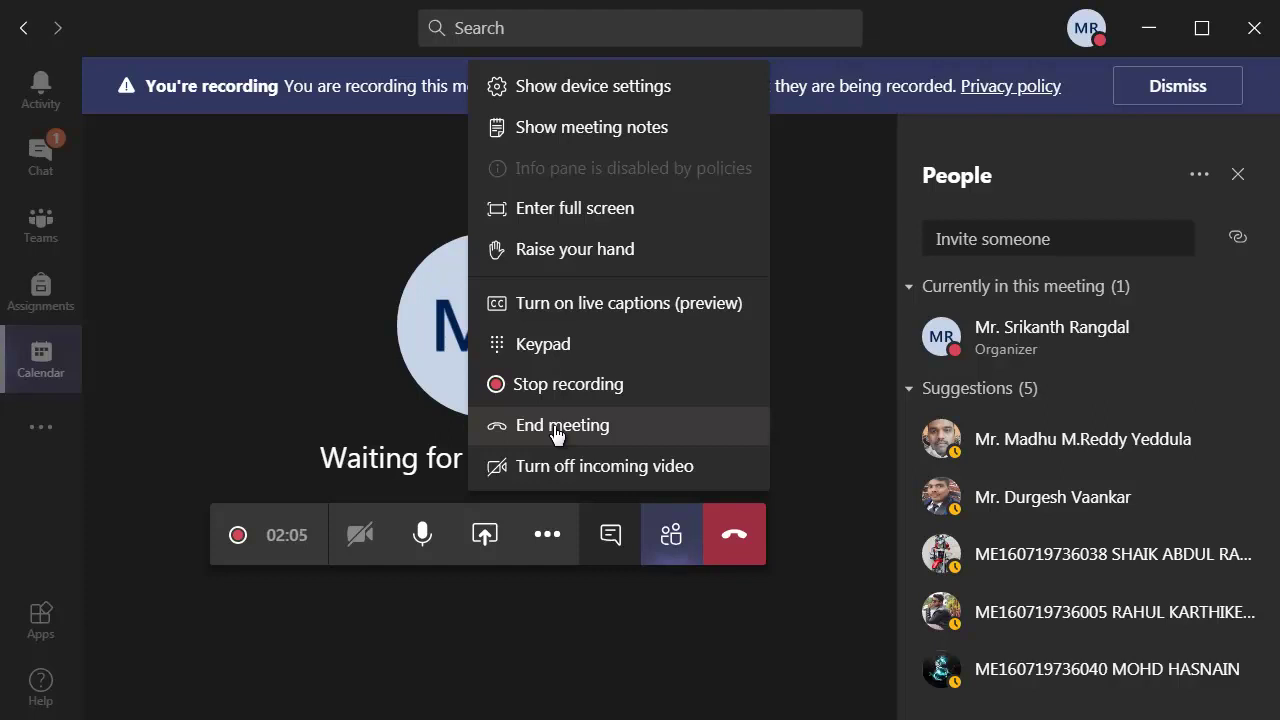
pyautogui.click(411, 399)
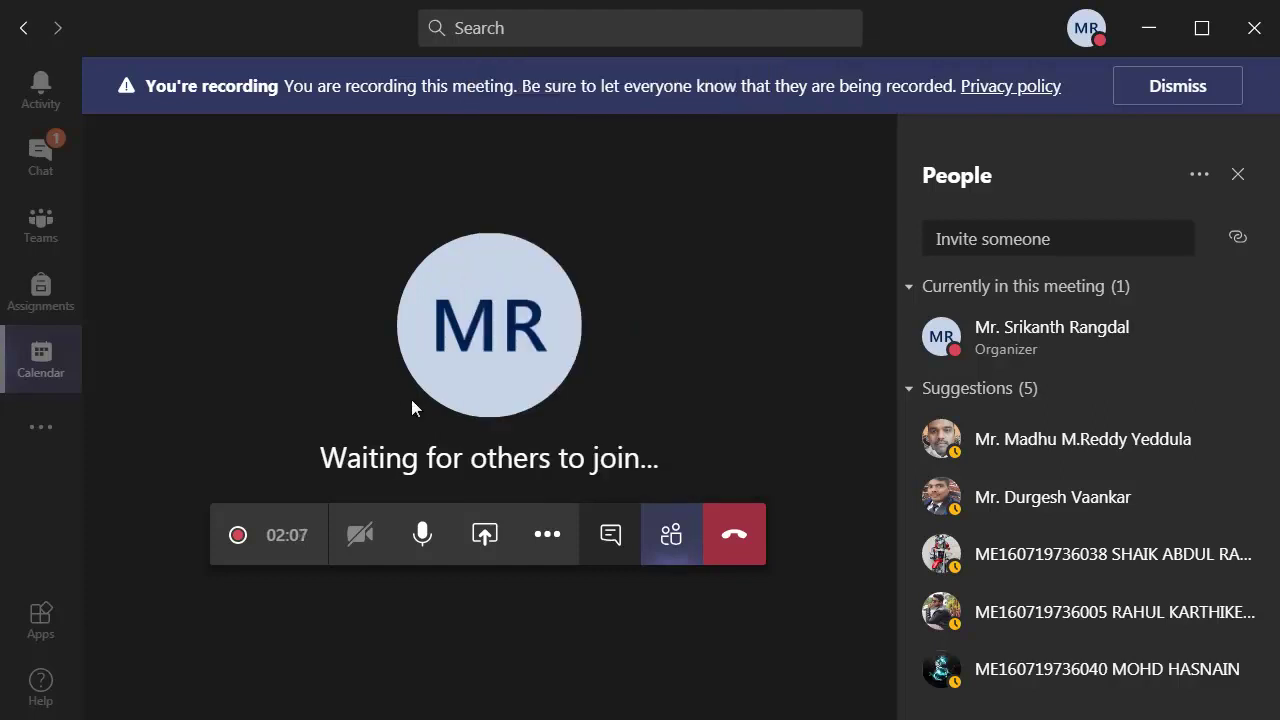
pyautogui.click(547, 543)
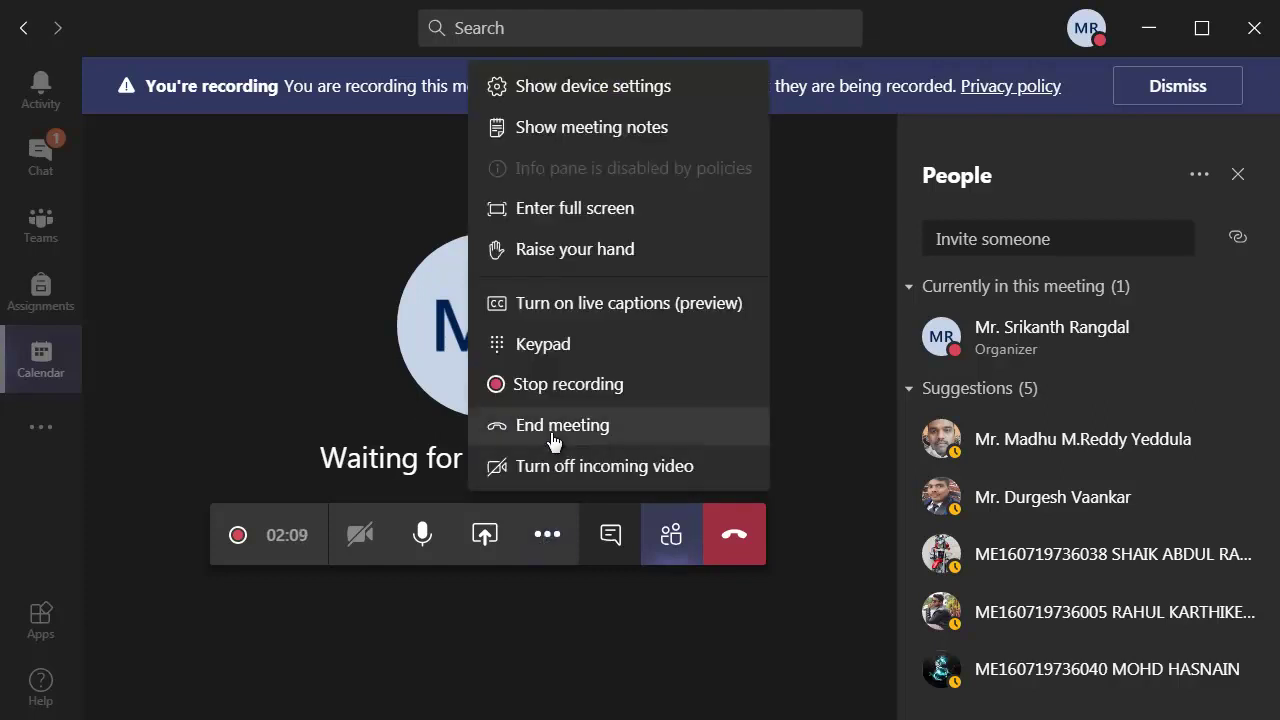
pyautogui.click(553, 428)
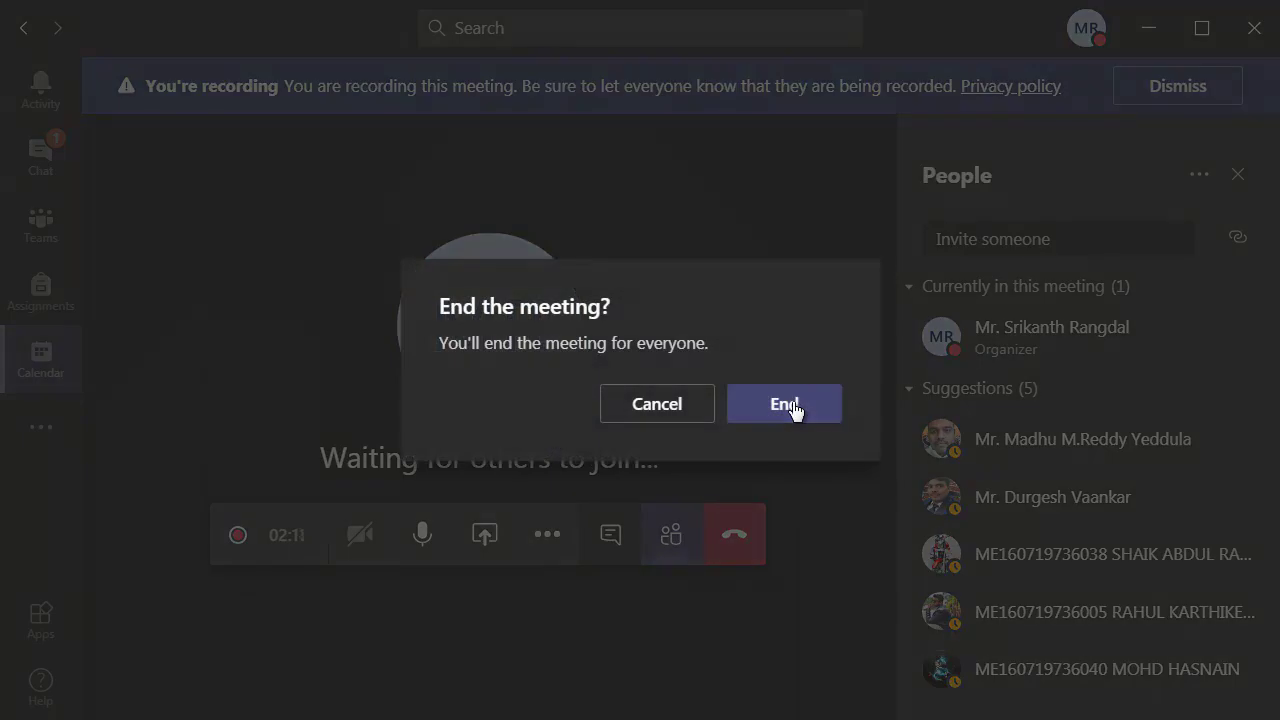
pyautogui.click(795, 408)
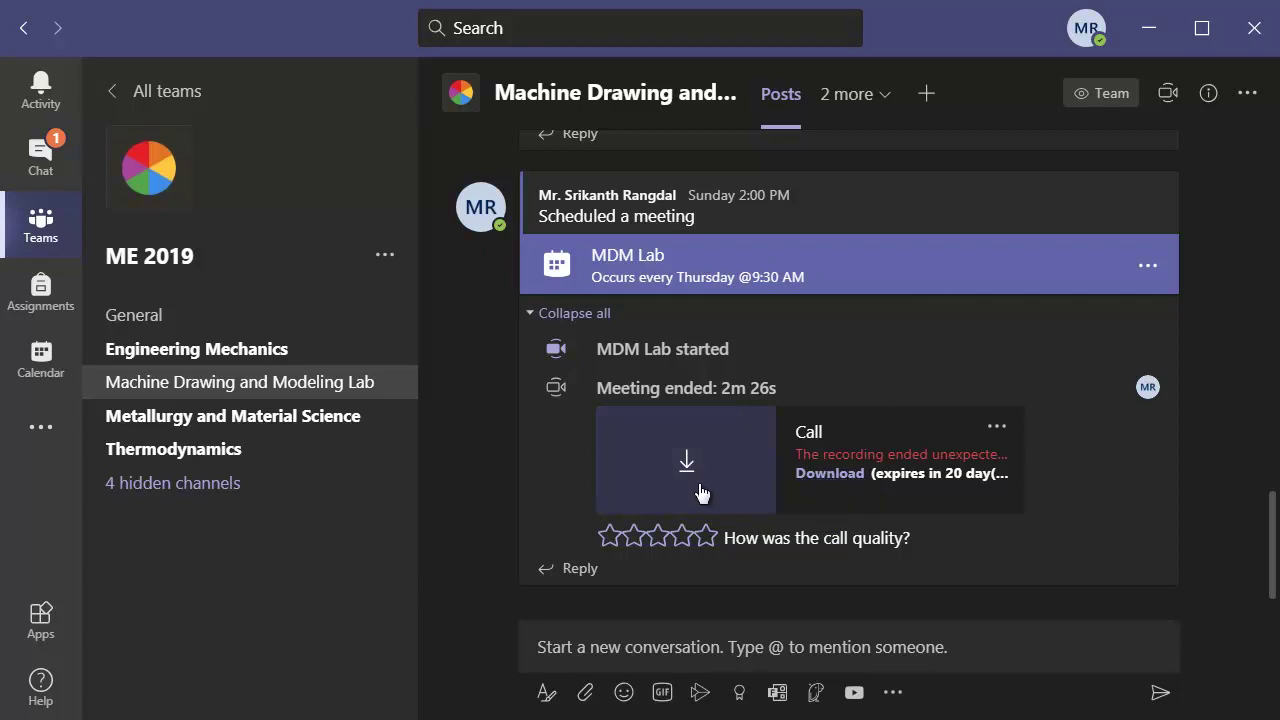
# - Start a reply in the MDM Lab meeting thread below its recording card
pyautogui.scroll(1, 828, 535)
pyautogui.scroll(-1, 828, 535)
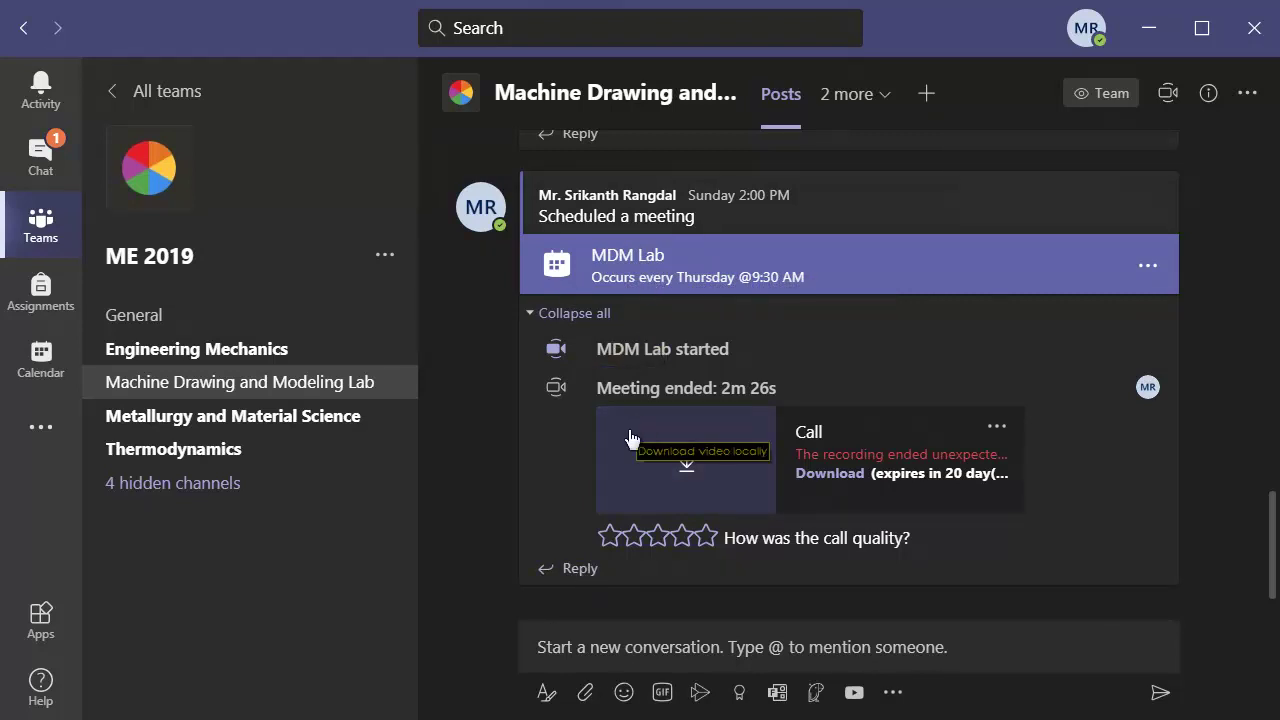
pyautogui.click(580, 570)
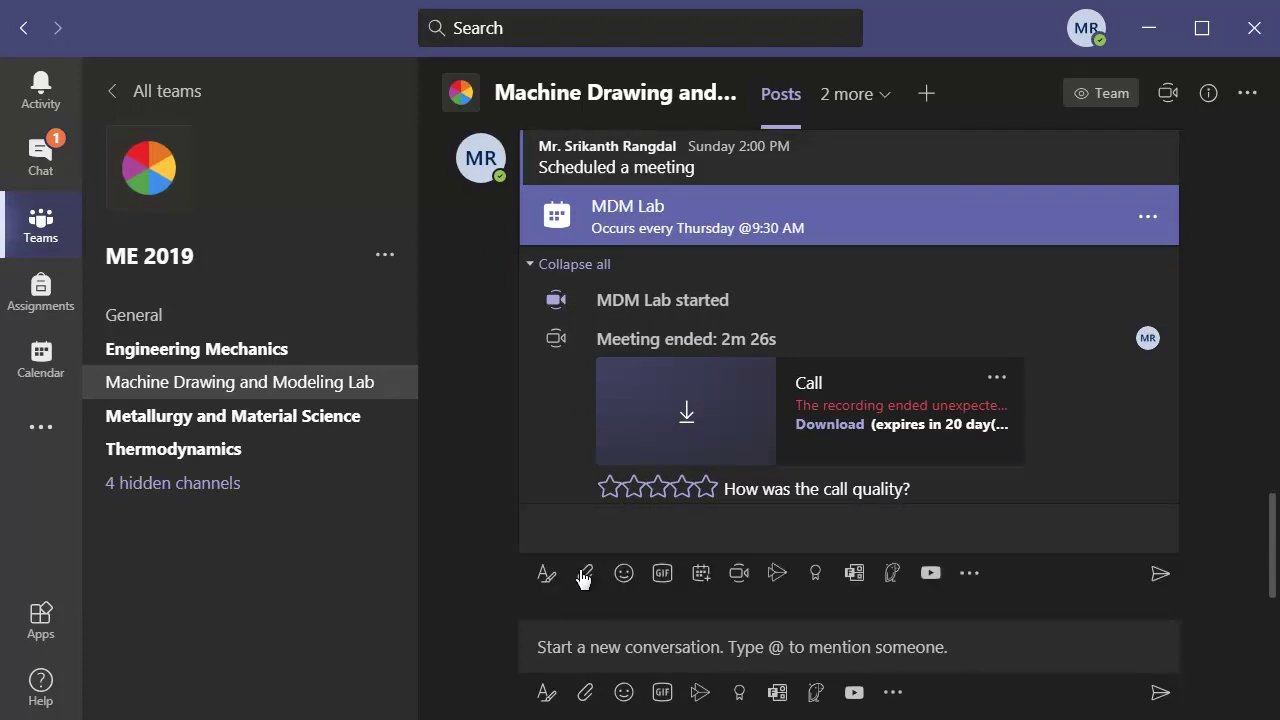
pyautogui.click(853, 574)
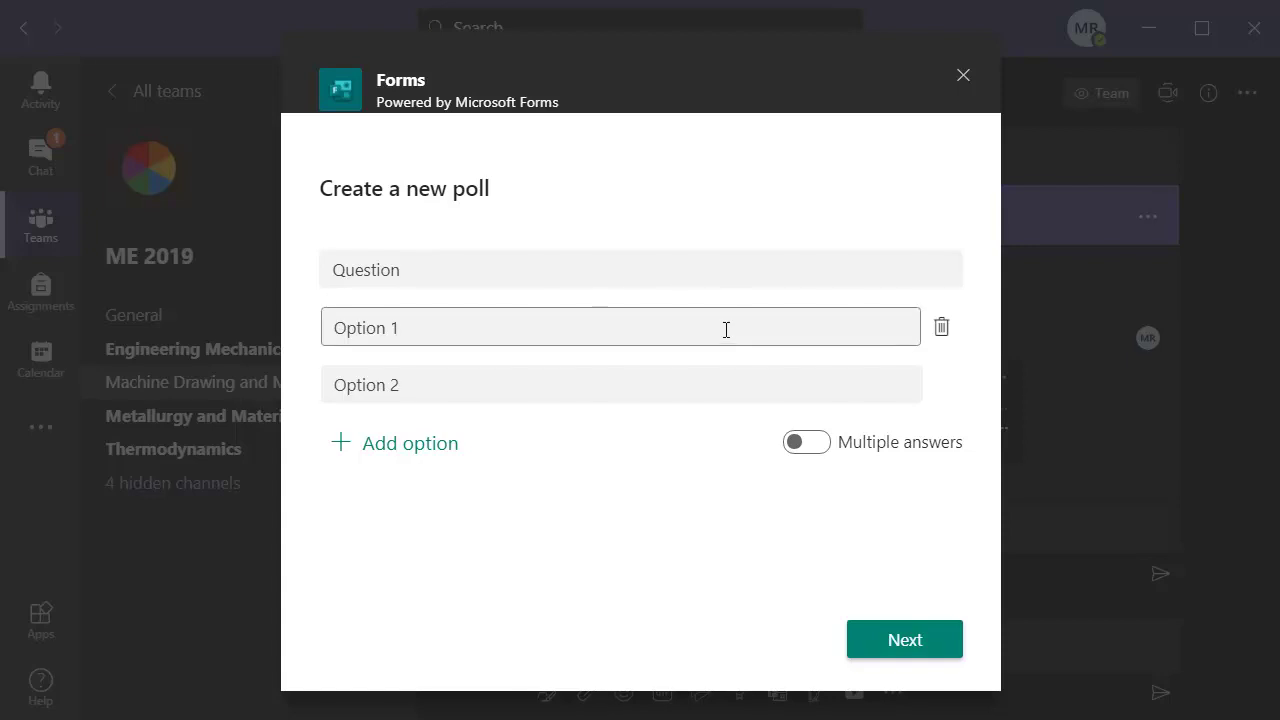
pyautogui.click(963, 77)
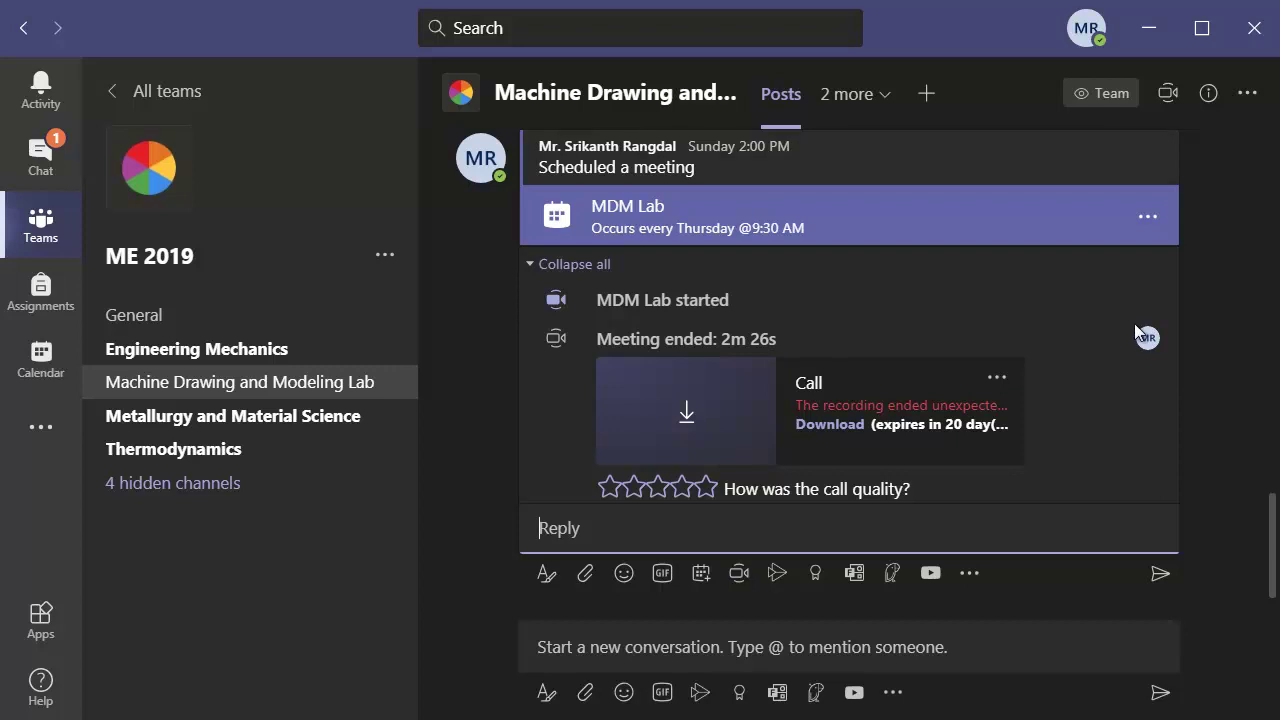
pyautogui.click(1157, 19)
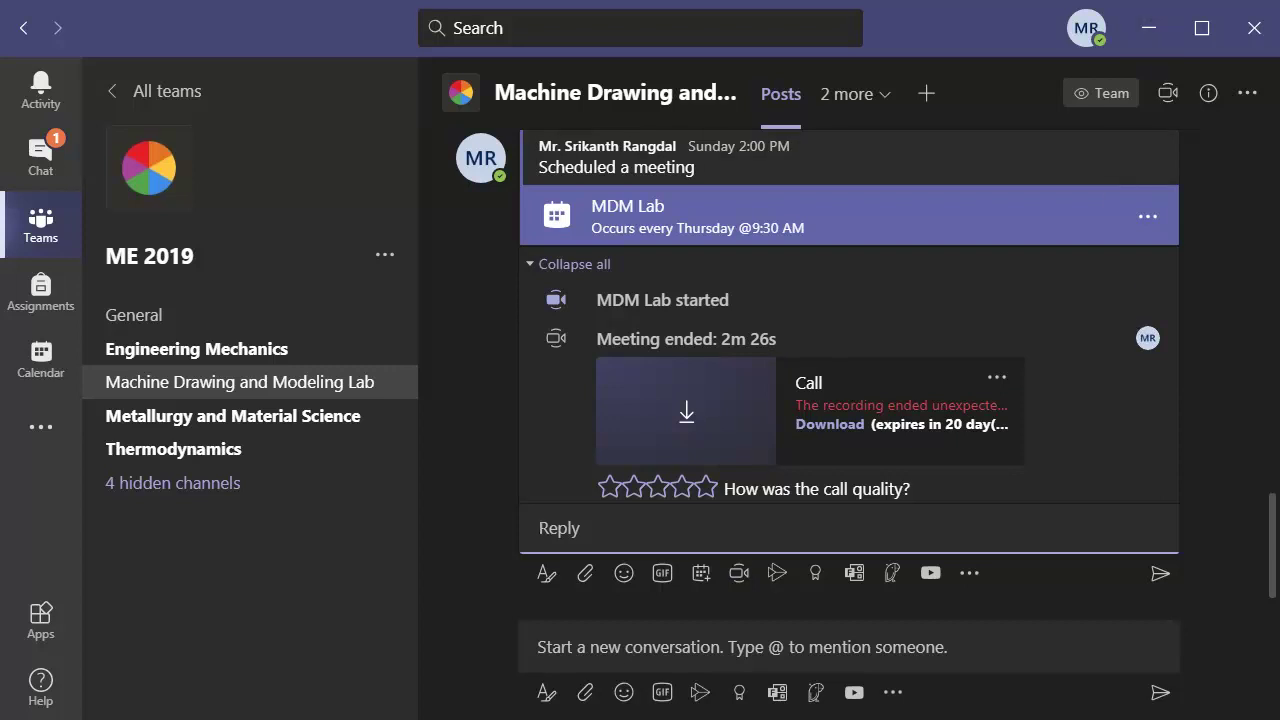